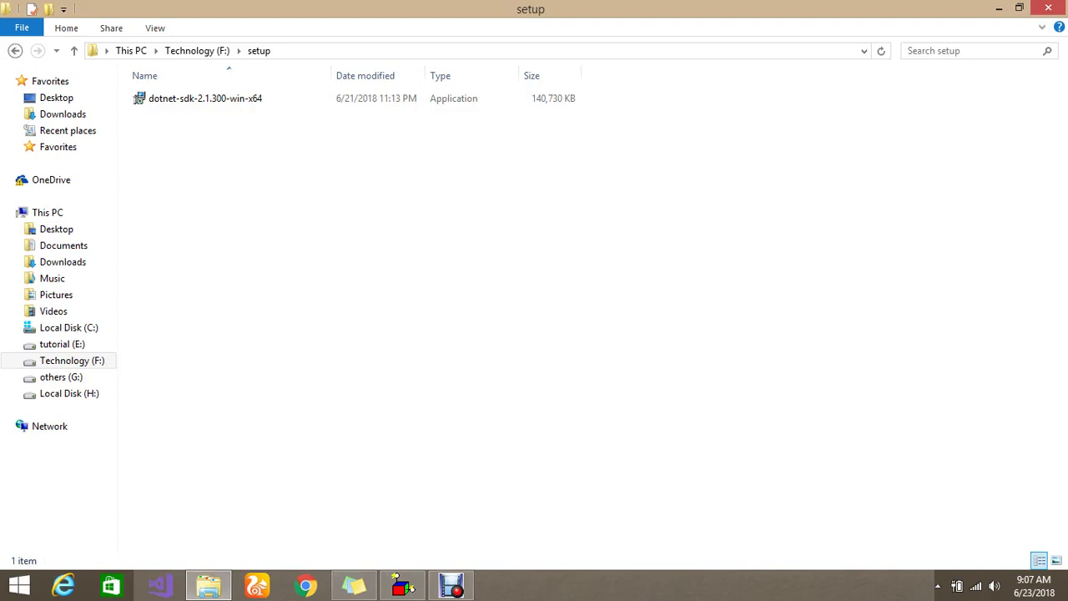
Install the .NET Core SDK by running the dotnet-sdk-2.1.300-win-x64 installer from the setup folder
click(205, 99)
click(350, 217)
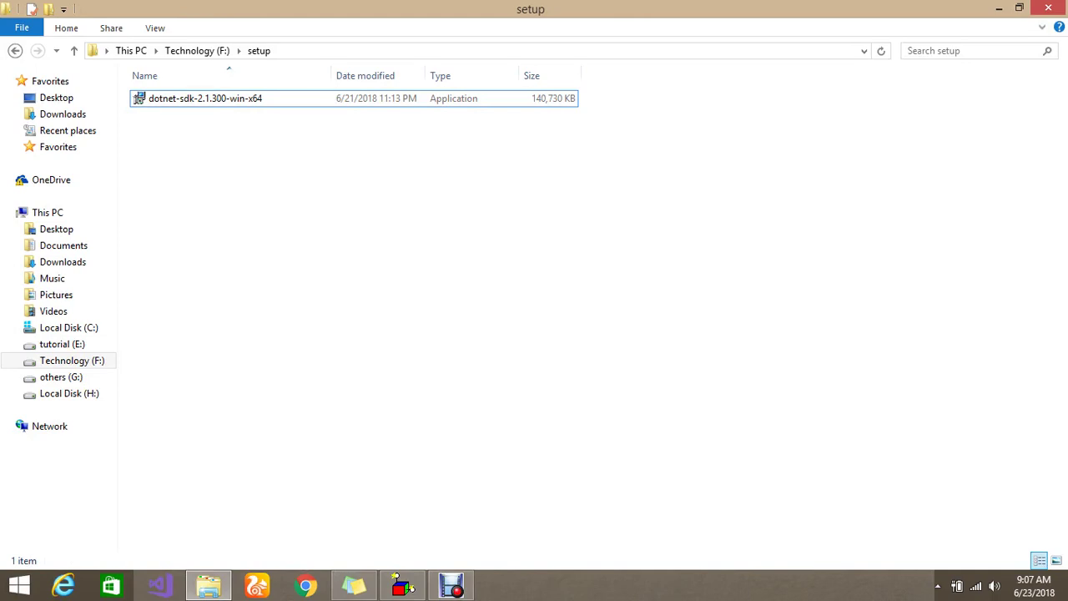
click(205, 98)
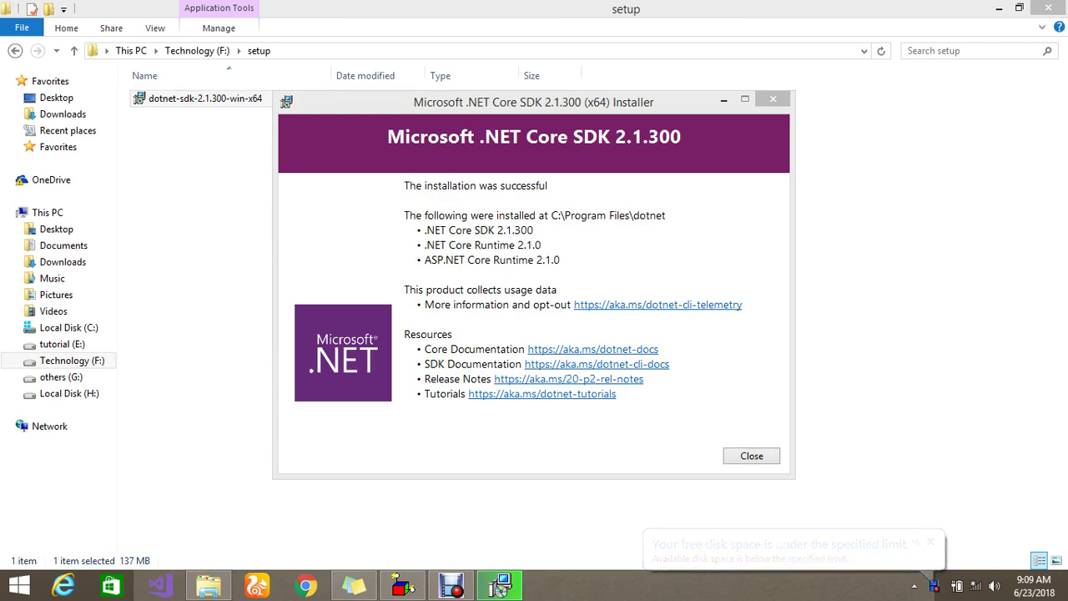
click(499, 587)
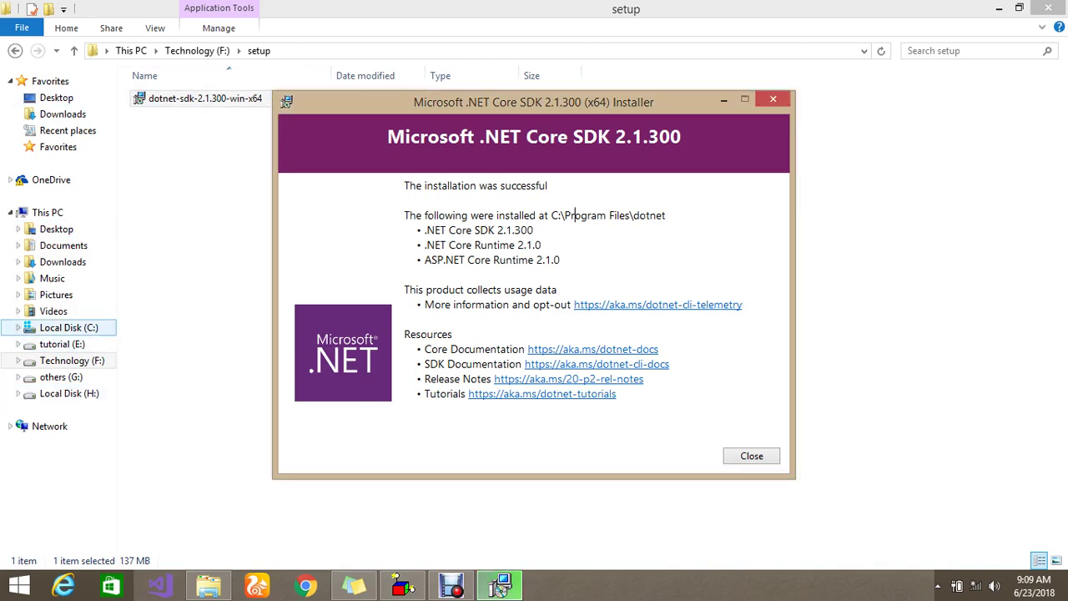
Browse to the sdk folder inside C:\Program Files\dotnet
click(69, 327)
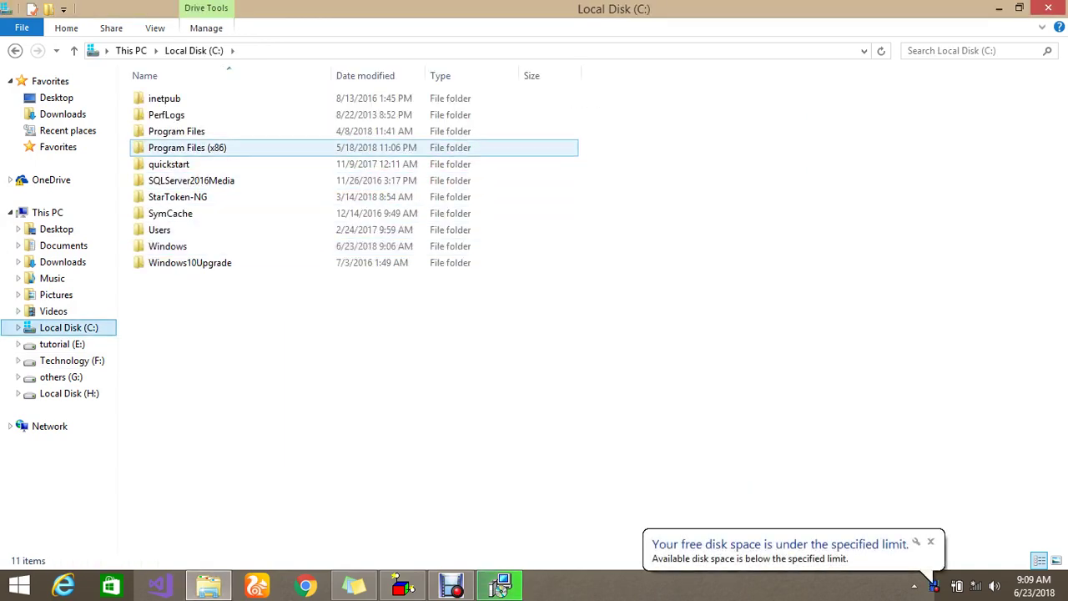
double_click(176, 131)
double_click(164, 148)
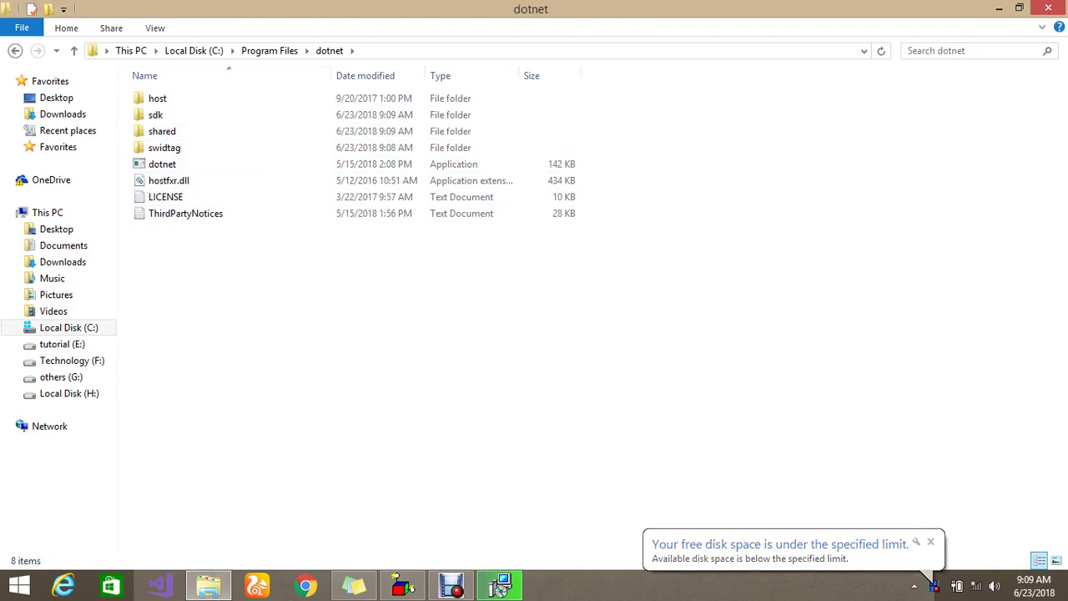
click(161, 164)
double_click(156, 116)
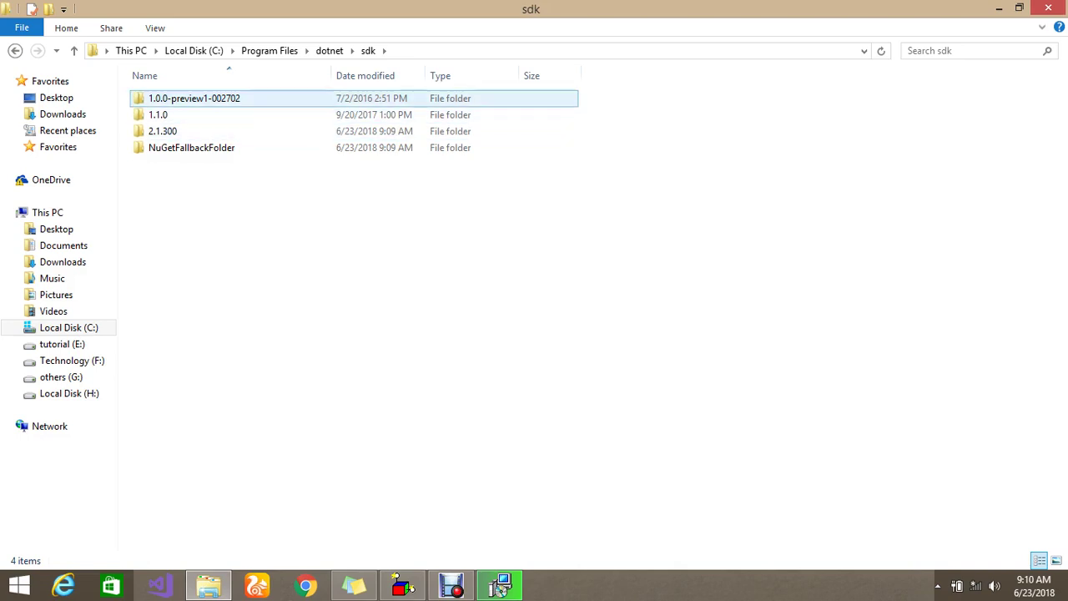
Check the SDK version folders, including 2.1.300, returning briefly to the parent dotnet folder and reopening sdk
click(193, 99)
click(167, 115)
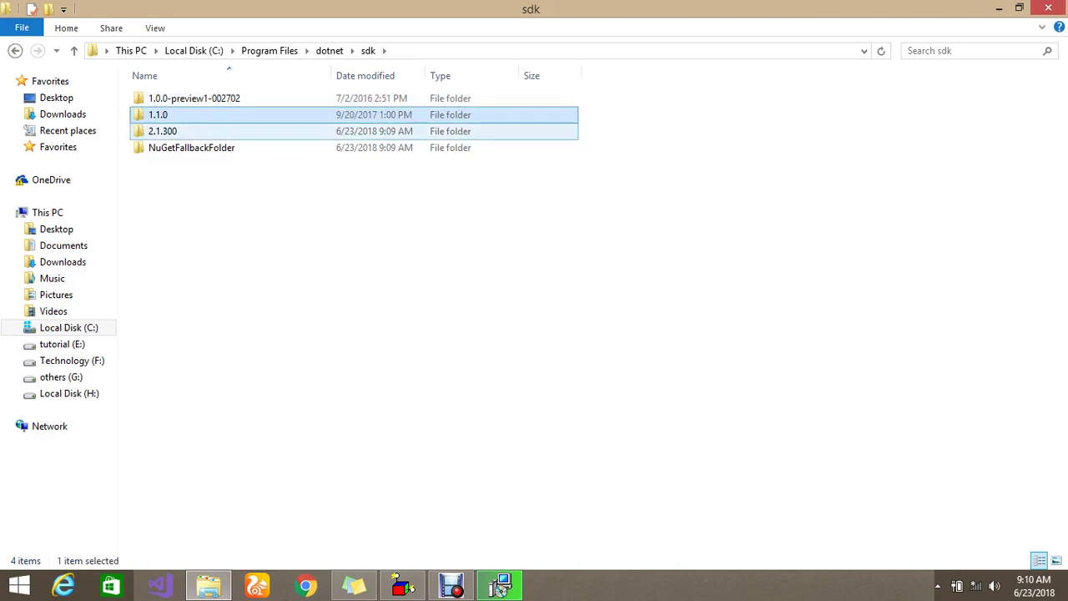
click(174, 131)
click(176, 148)
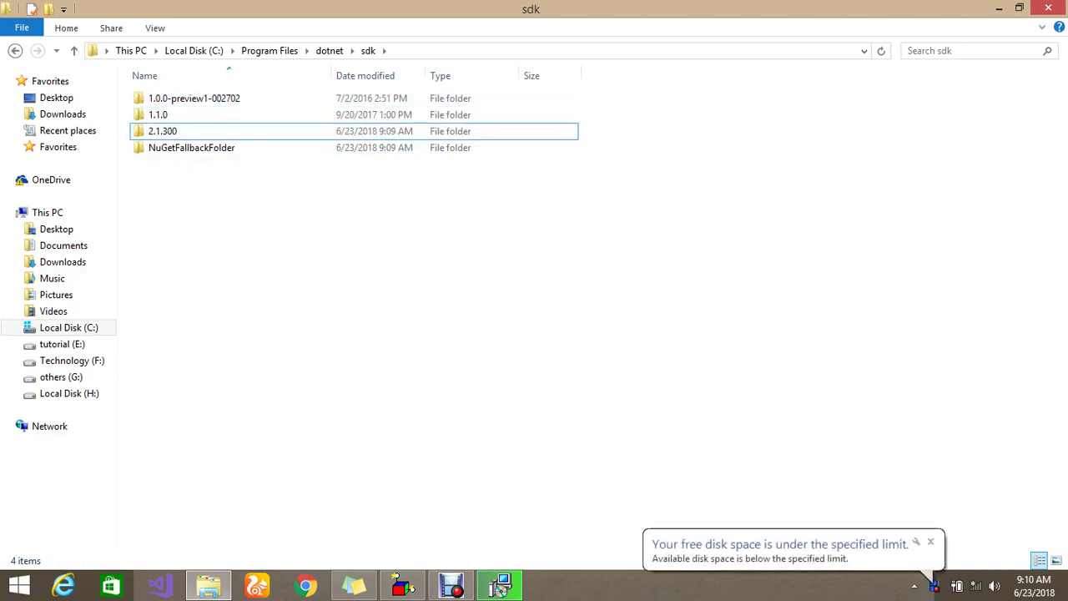
click(330, 50)
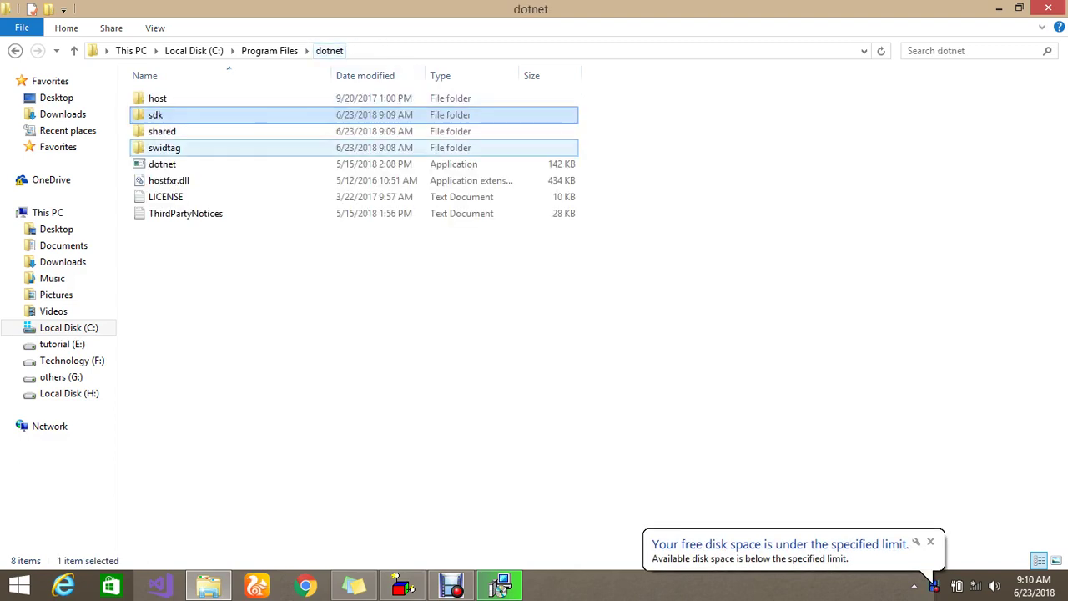
click(333, 302)
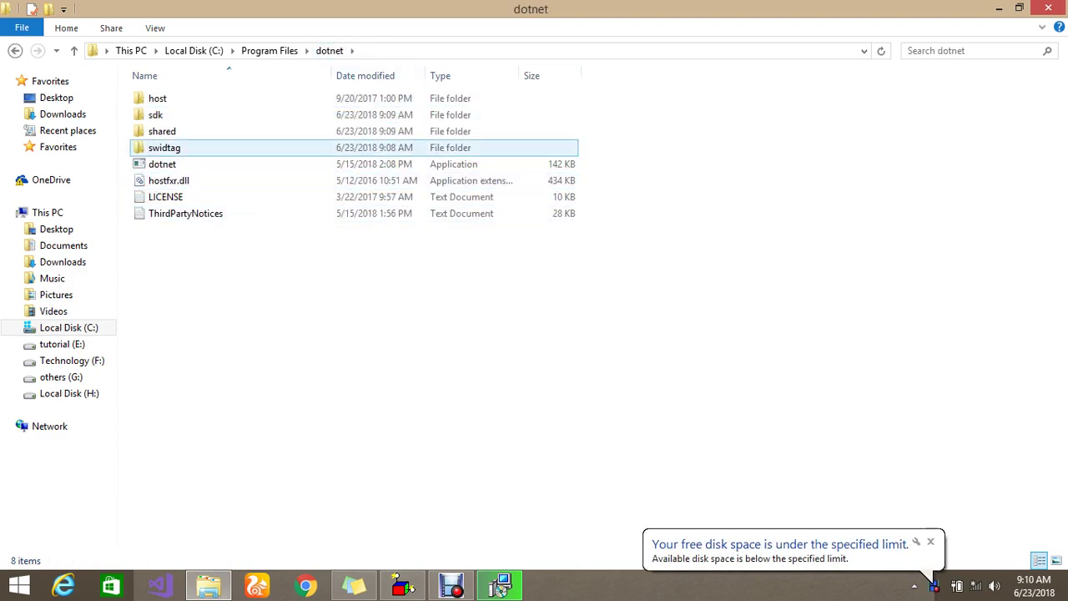
double_click(155, 114)
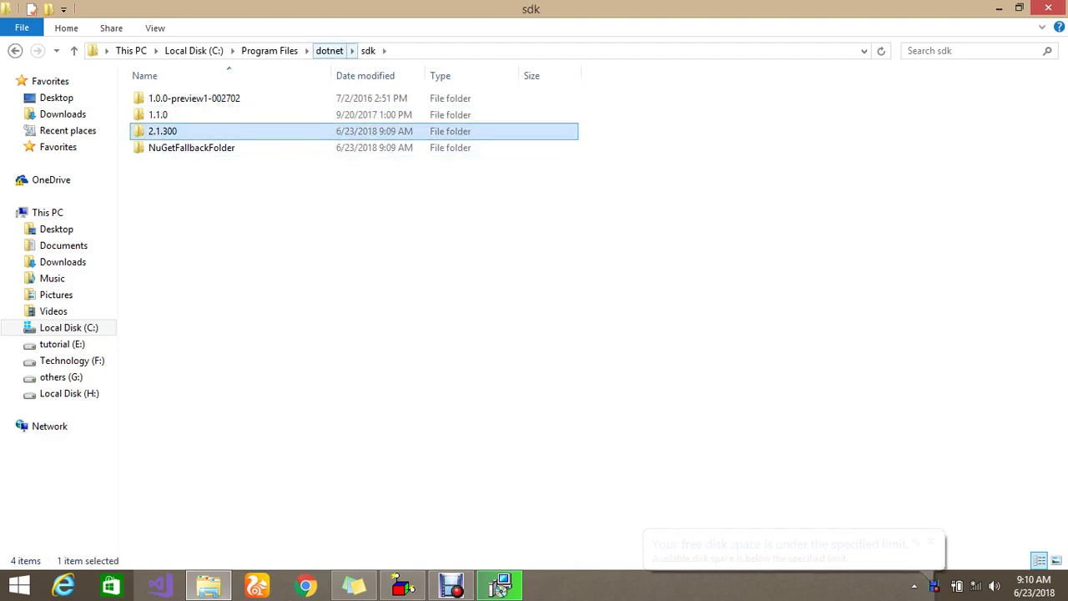
Go back to the dotnet folder and display the detailed file properties of the dotnet application
click(329, 50)
click(164, 164)
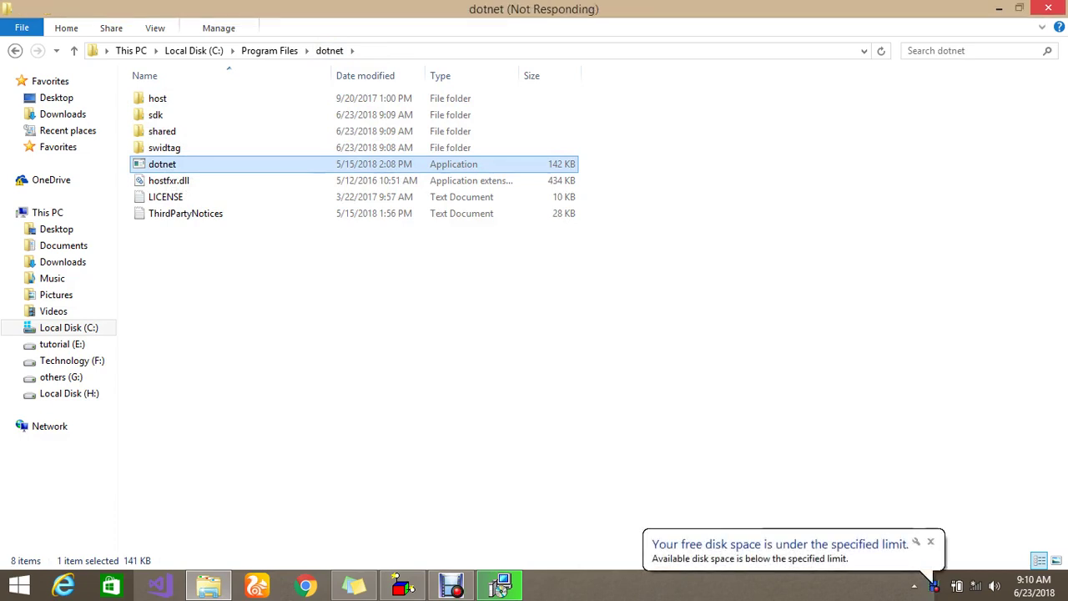
right_click(174, 166)
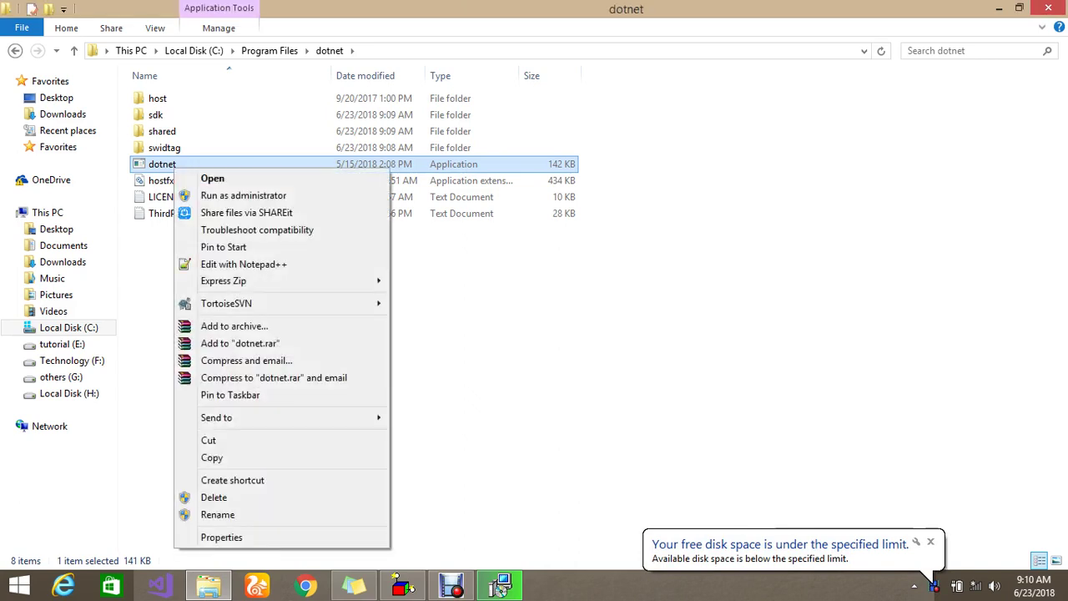
click(221, 538)
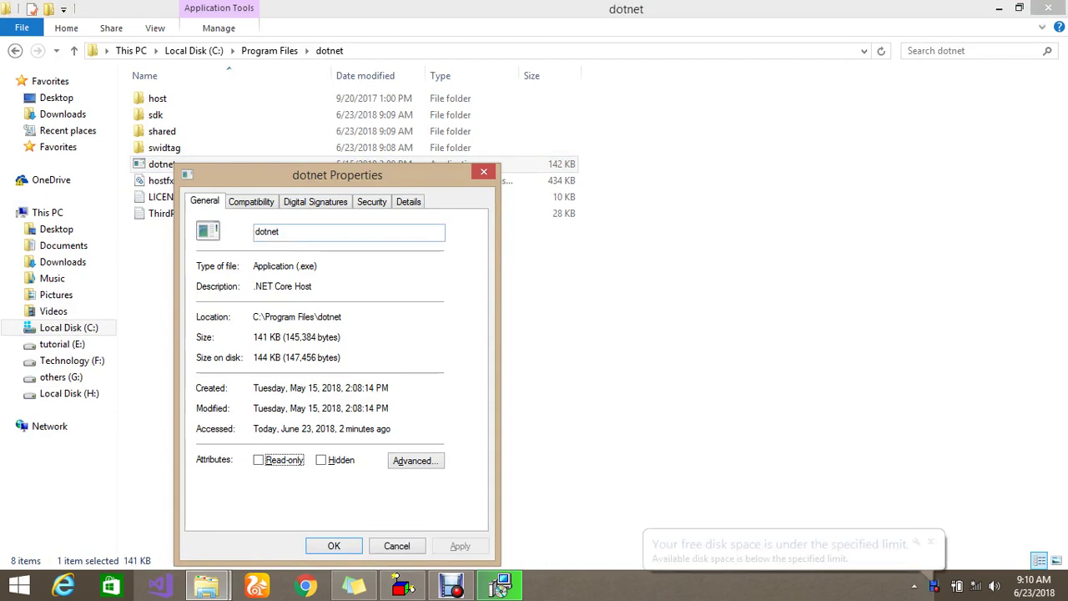
click(408, 202)
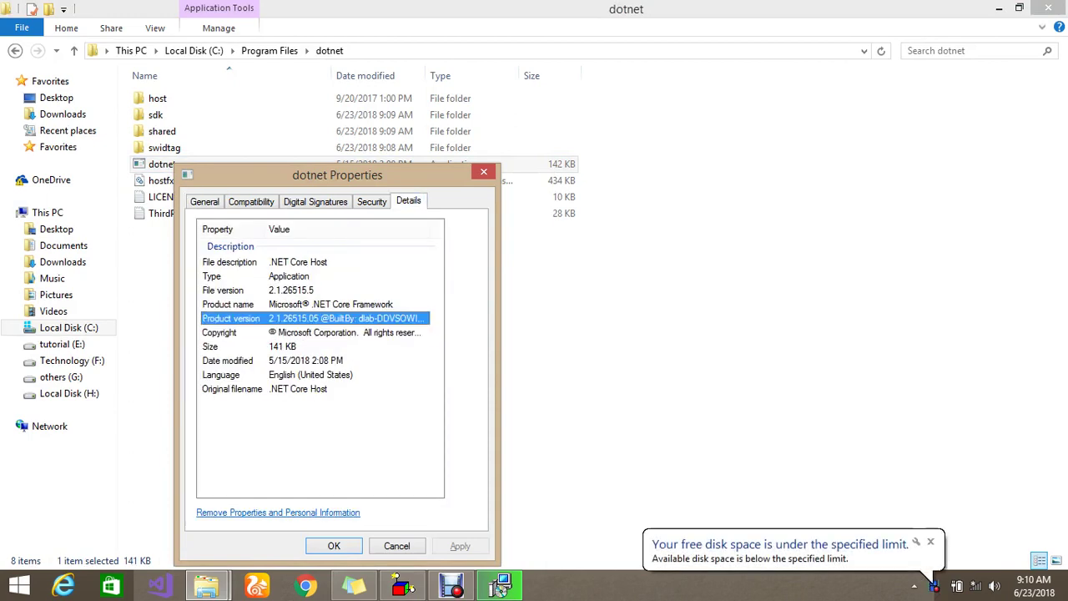
Examine the dotnet application's product version and other file details, and close its properties
key(Down)
key(Down)
key(Down)
key(Down)
key(Down)
key(Up)
key(Up)
key(Up)
key(Up)
key(End)
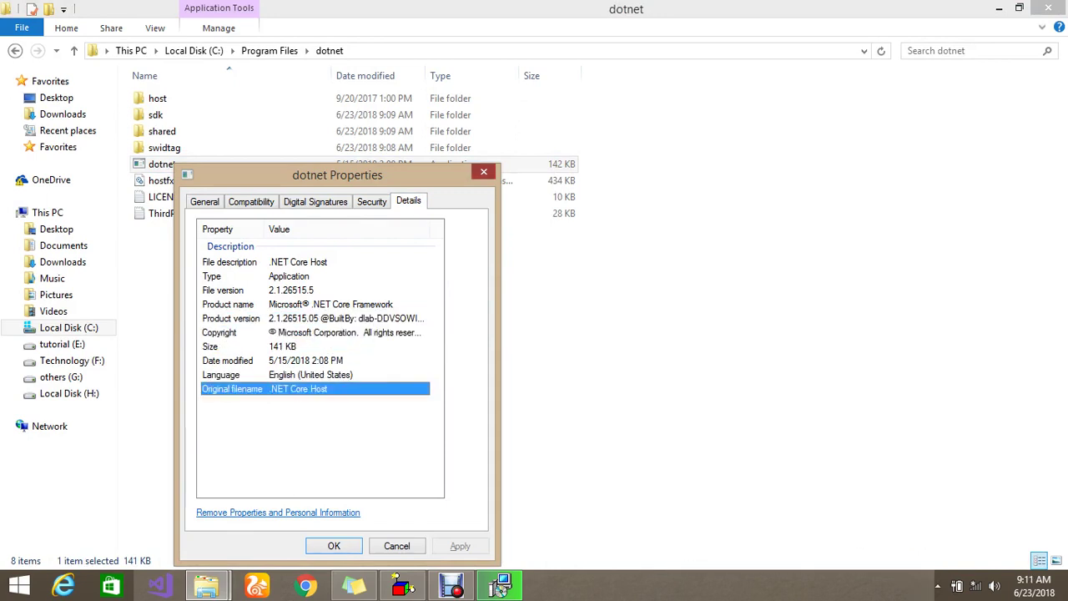
click(483, 171)
click(500, 284)
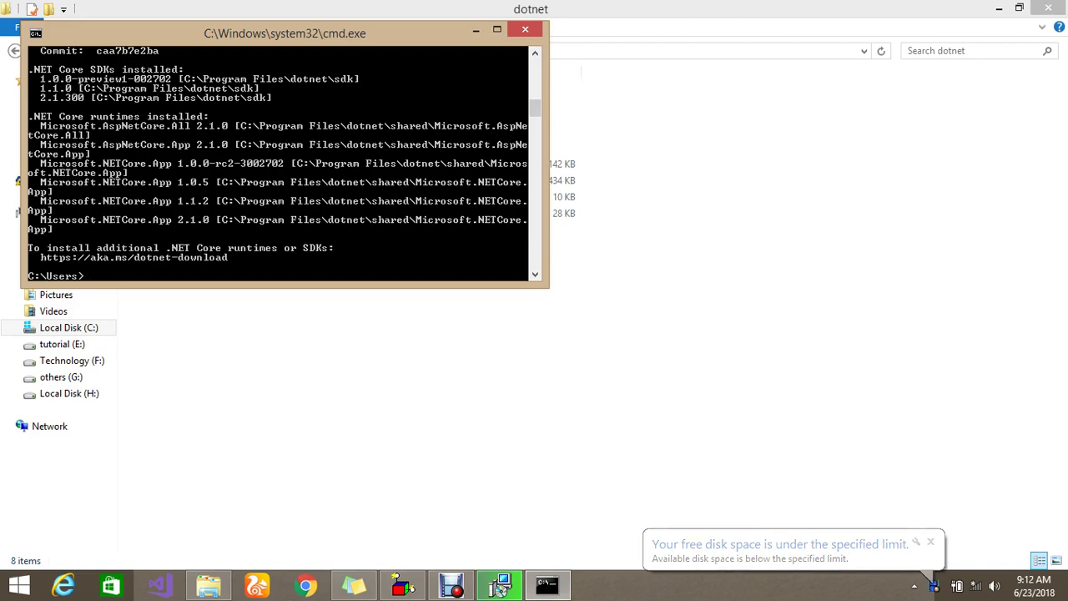
Run dotnet --info at the C:\Users prompt in the Command Prompt, discarding the unexecuted cd.. entry
click(535, 275)
click(535, 275)
click(535, 274)
click(535, 275)
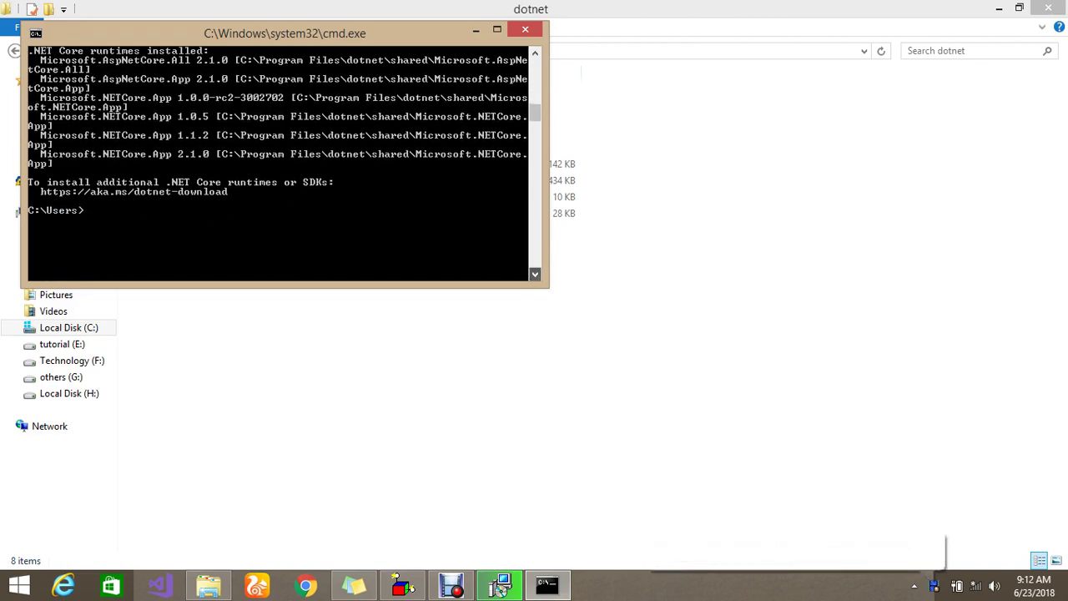
click(535, 275)
click(534, 275)
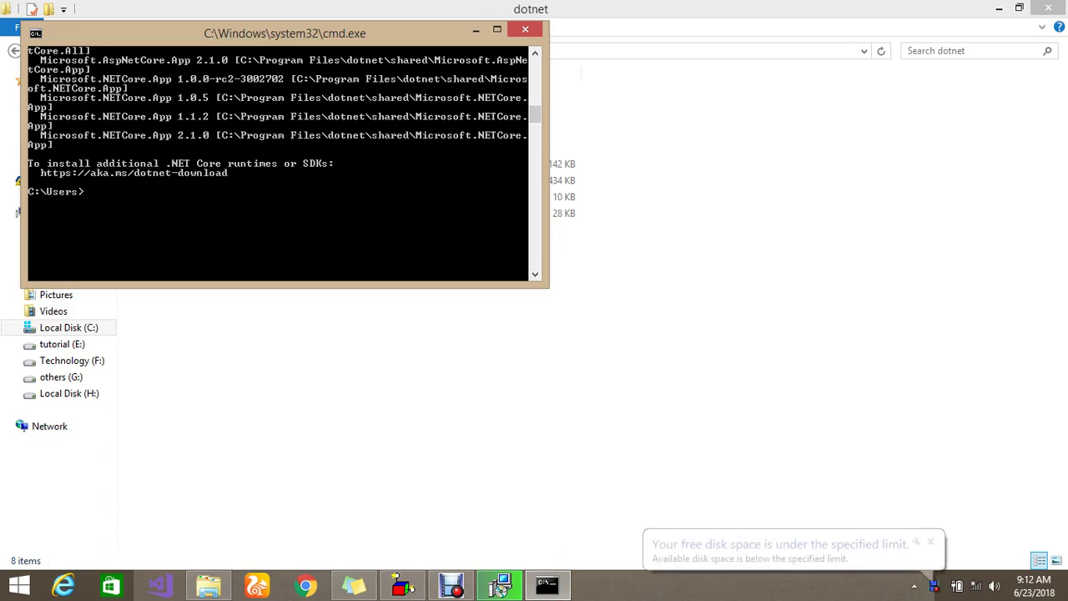
text(cd..)
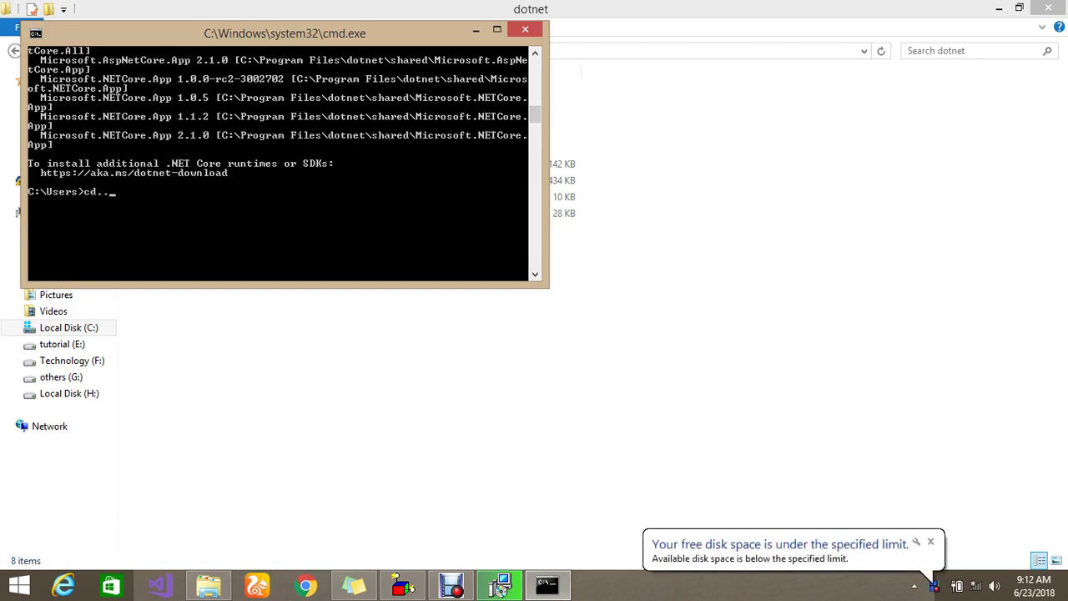
key(Up)
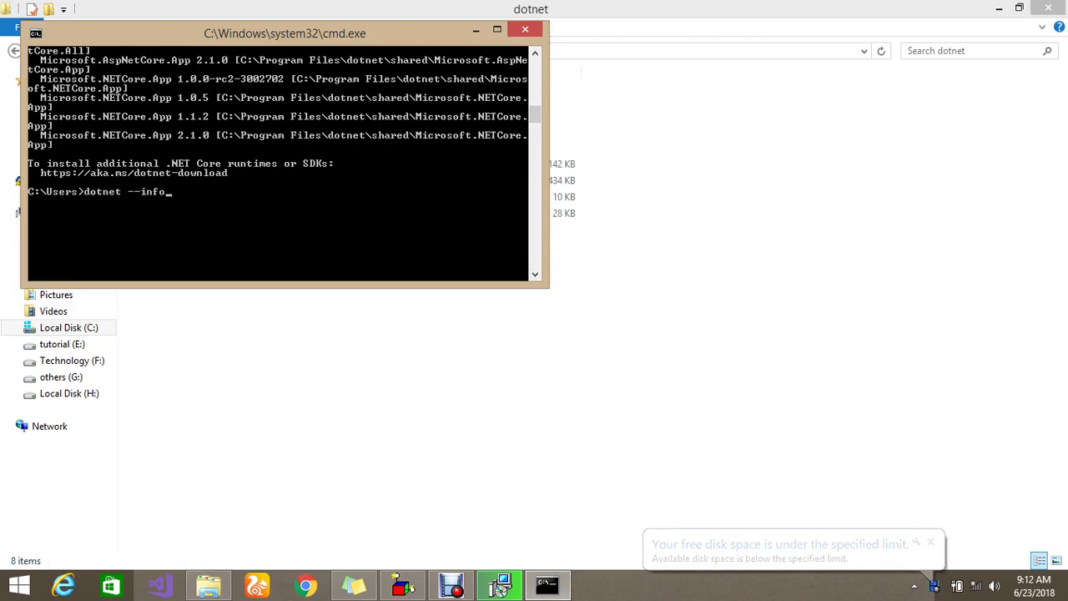
key(Return)
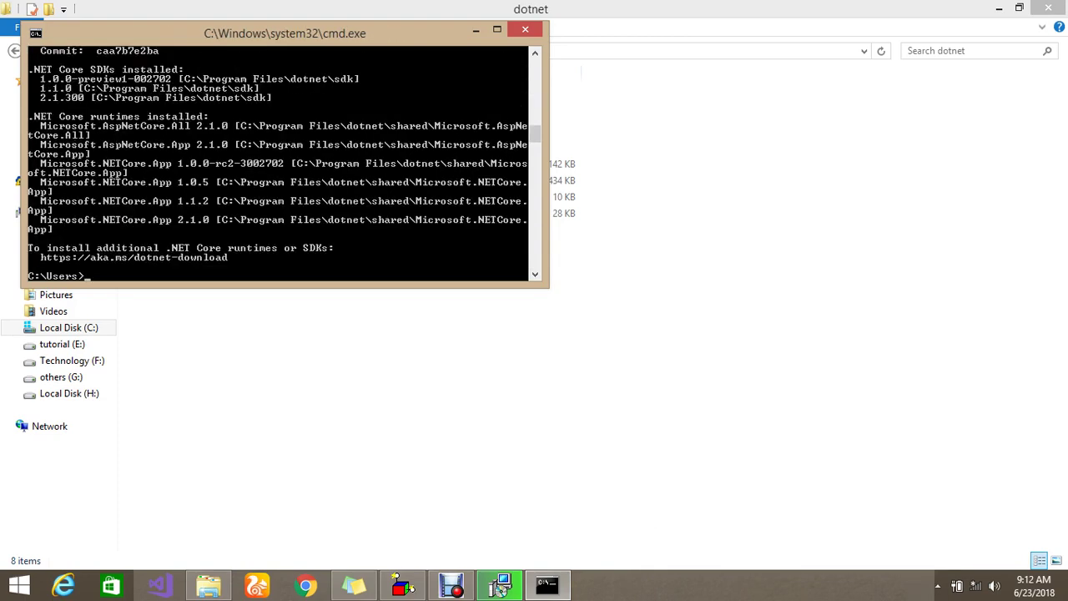
Review the dotnet --info output for the SDK version, runtime environment, host, and installed SDKs and runtimes
scroll(499, 587, up, 6)
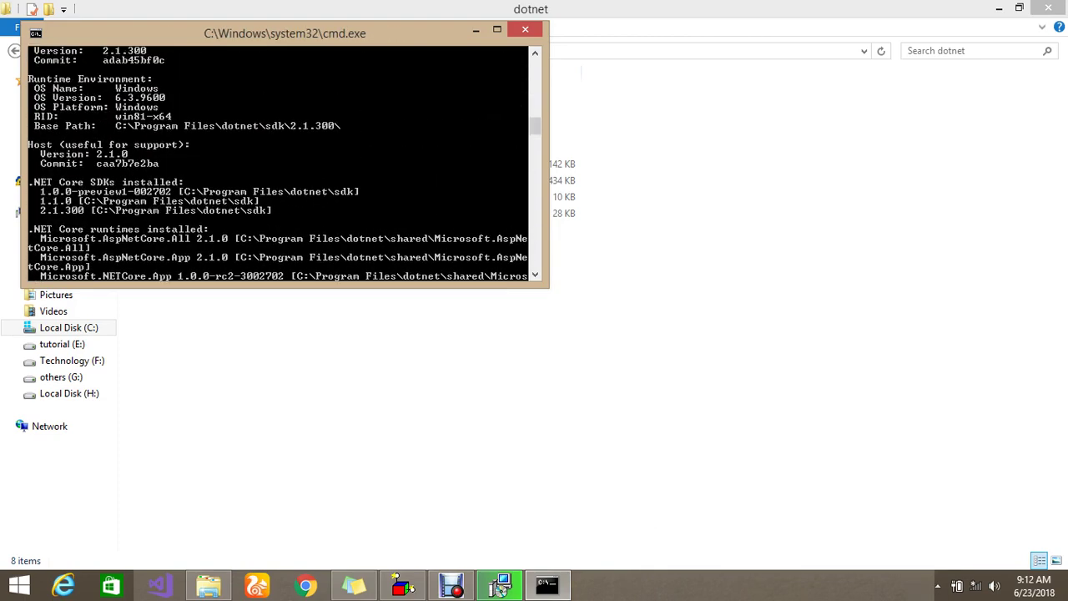
scroll(499, 586, up, 1)
scroll(499, 586, up, 3)
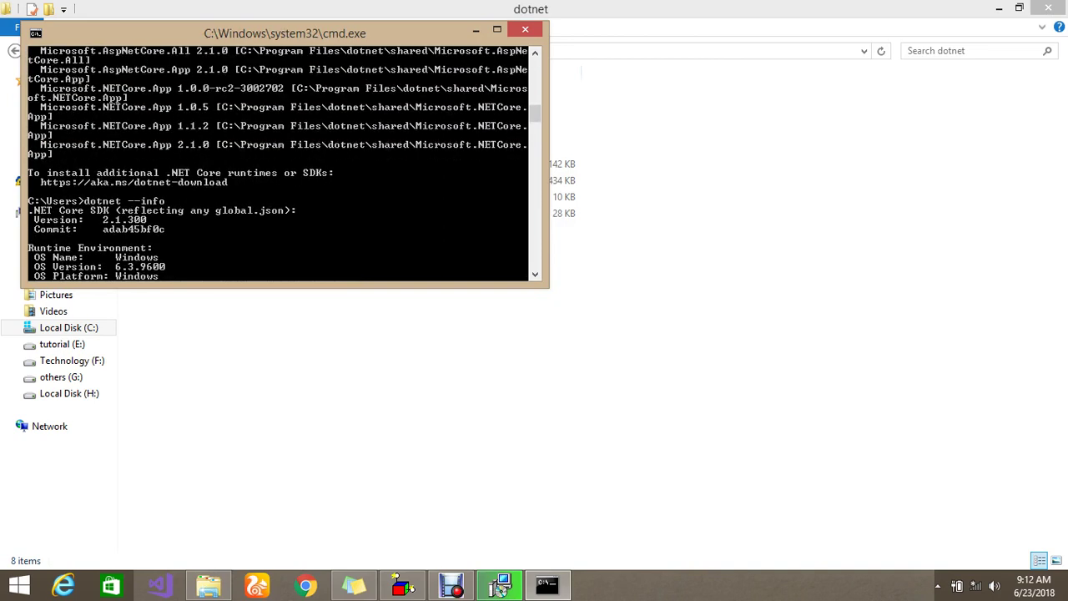
scroll(499, 586, down, 1)
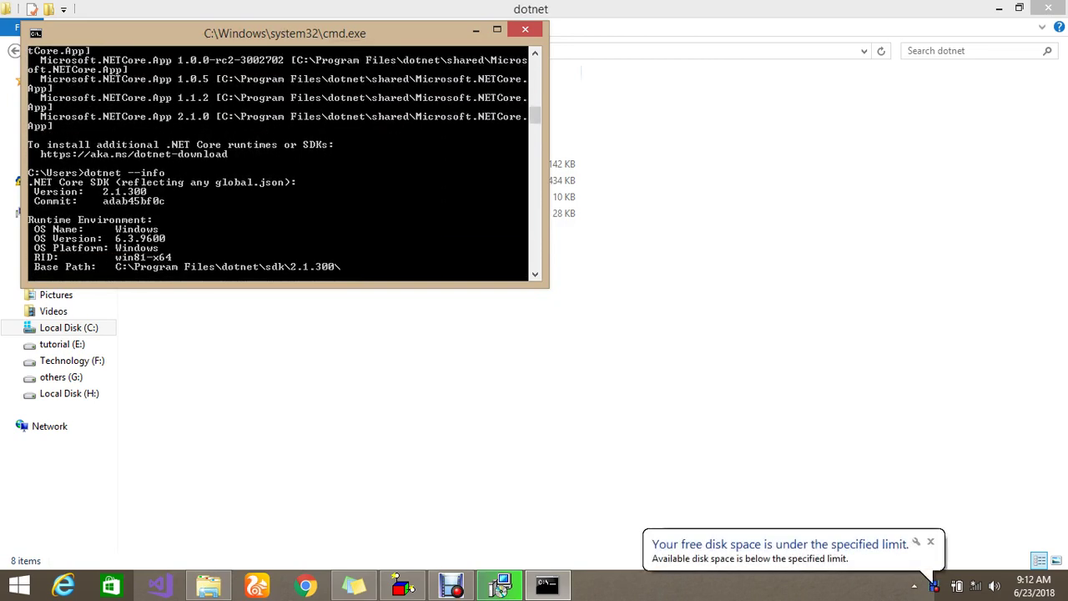
scroll(499, 586, down, 1)
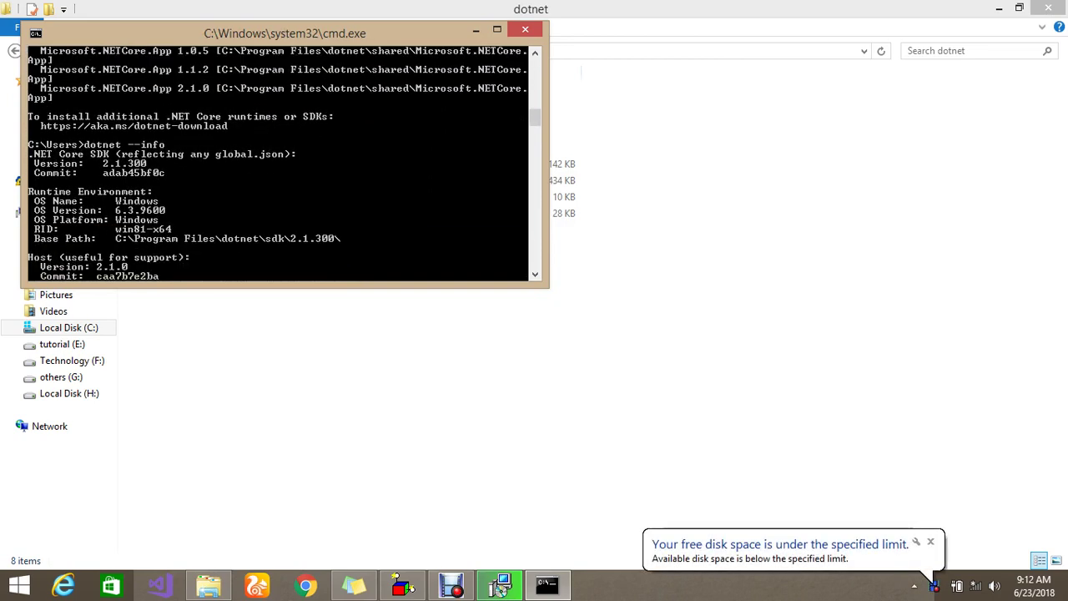
scroll(499, 587, down, 1)
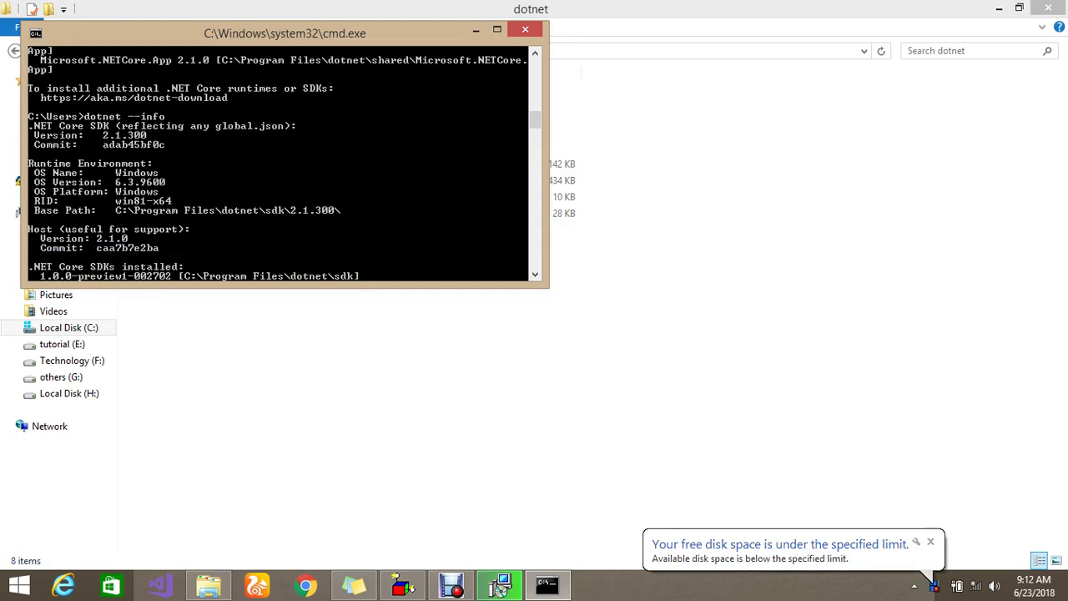
scroll(499, 587, down, 1)
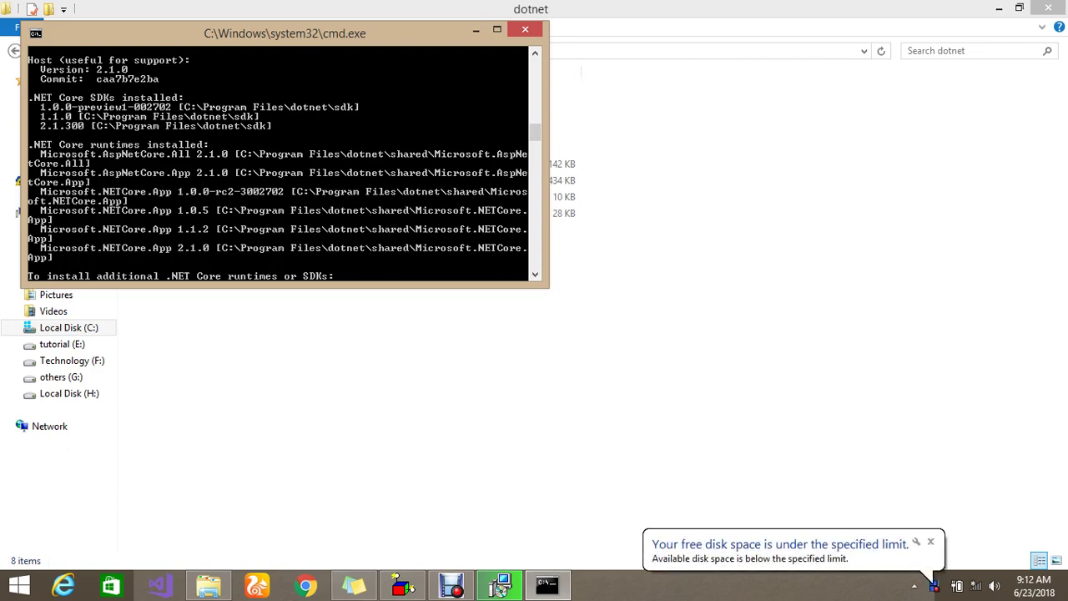
Compare the version folders in C:\Program Files\dotnet\sdk with the installed SDKs listed in the Command Prompt
drag(250, 33, 526, 141)
click(155, 114)
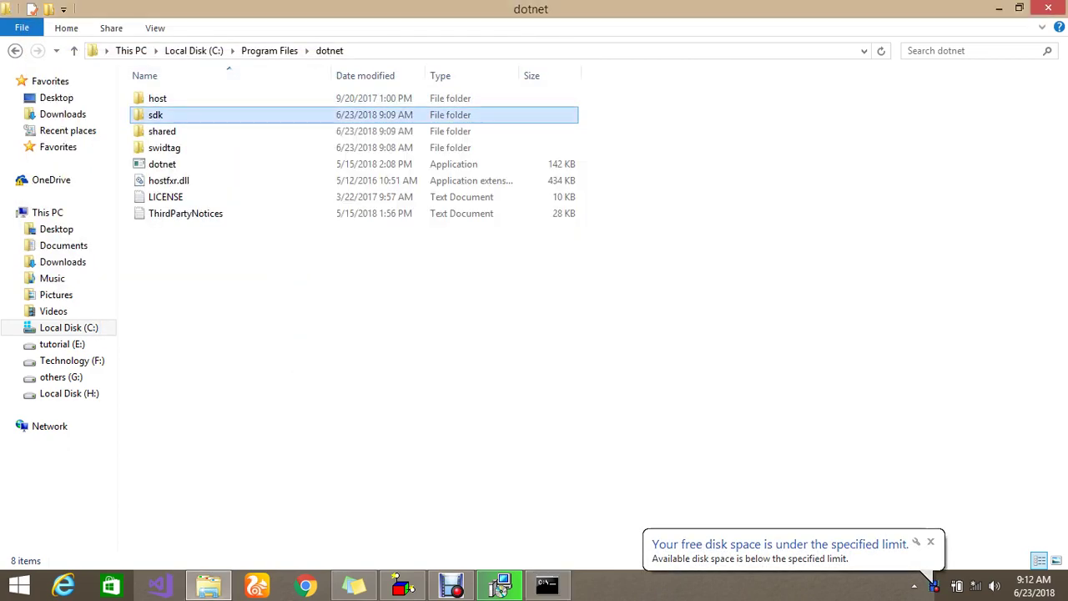
double_click(155, 115)
click(193, 98)
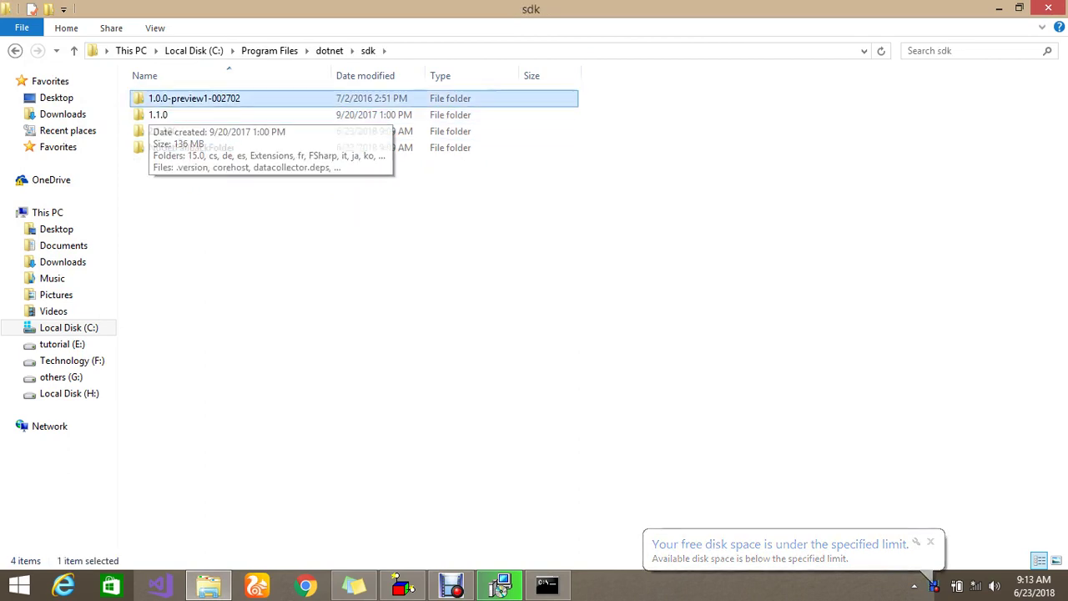
click(219, 114)
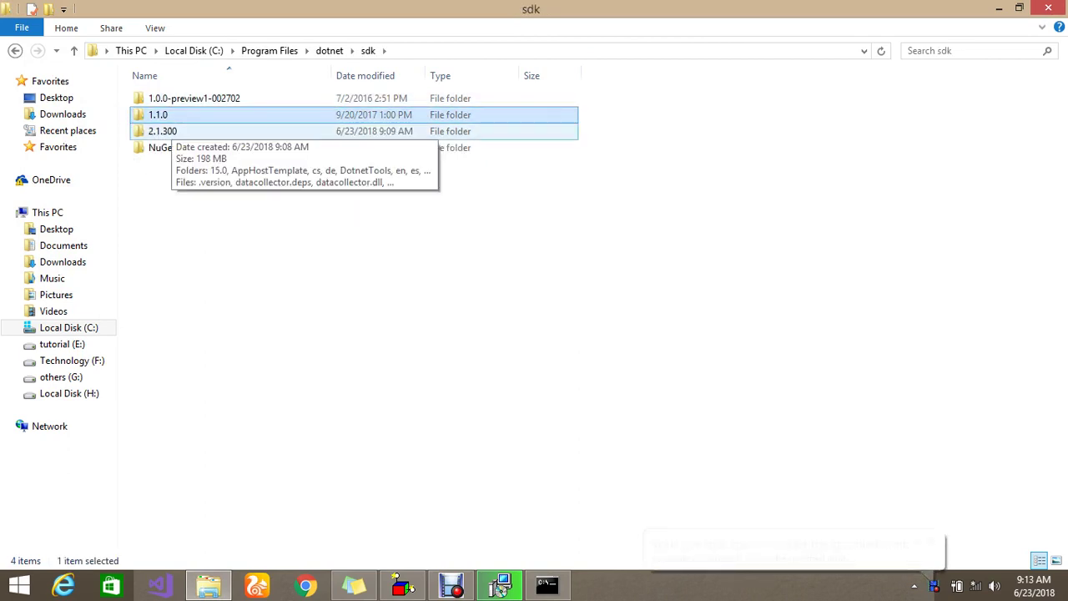
click(171, 131)
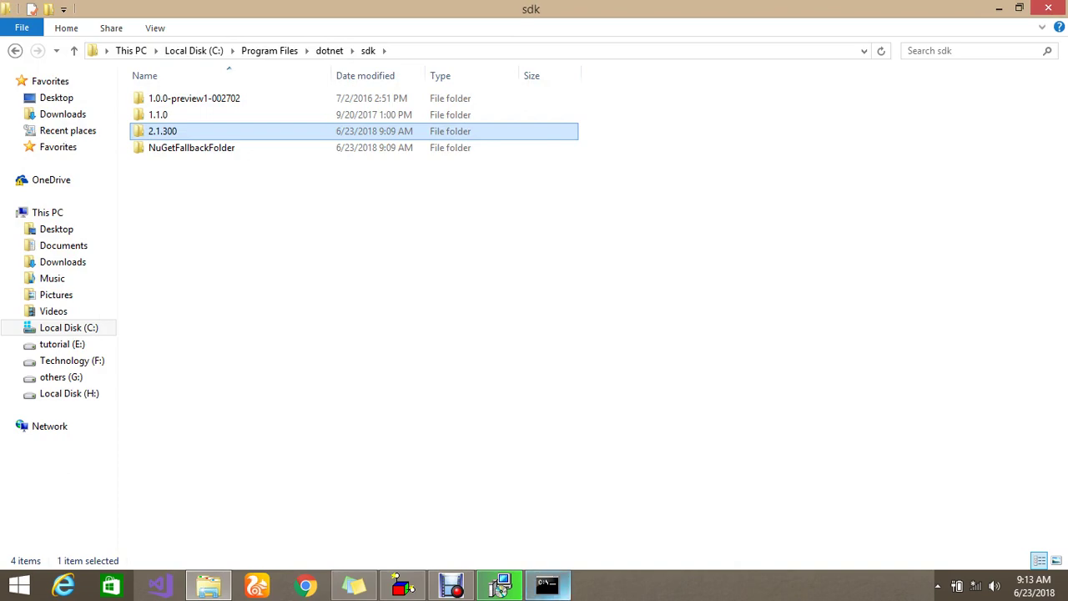
click(547, 585)
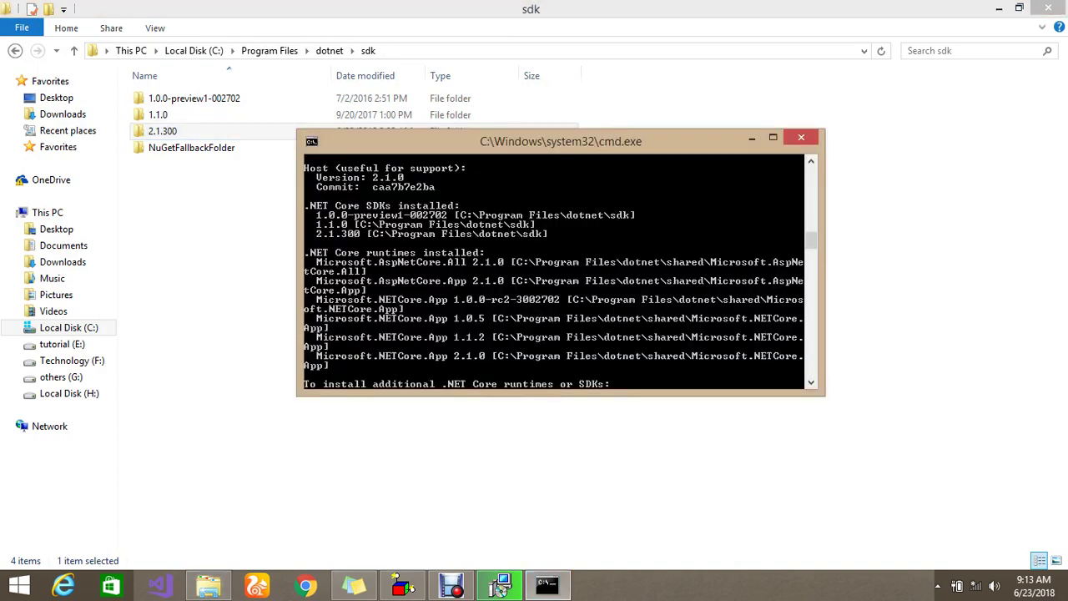